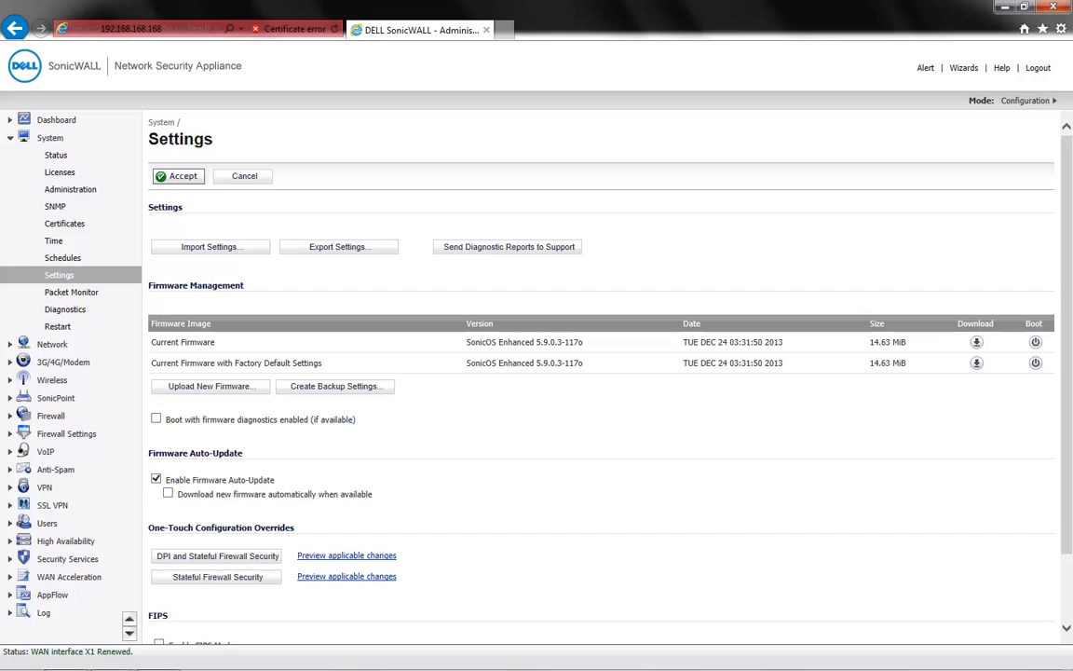
Check the App Control license status in the appliance's security services summary.
click(60, 173)
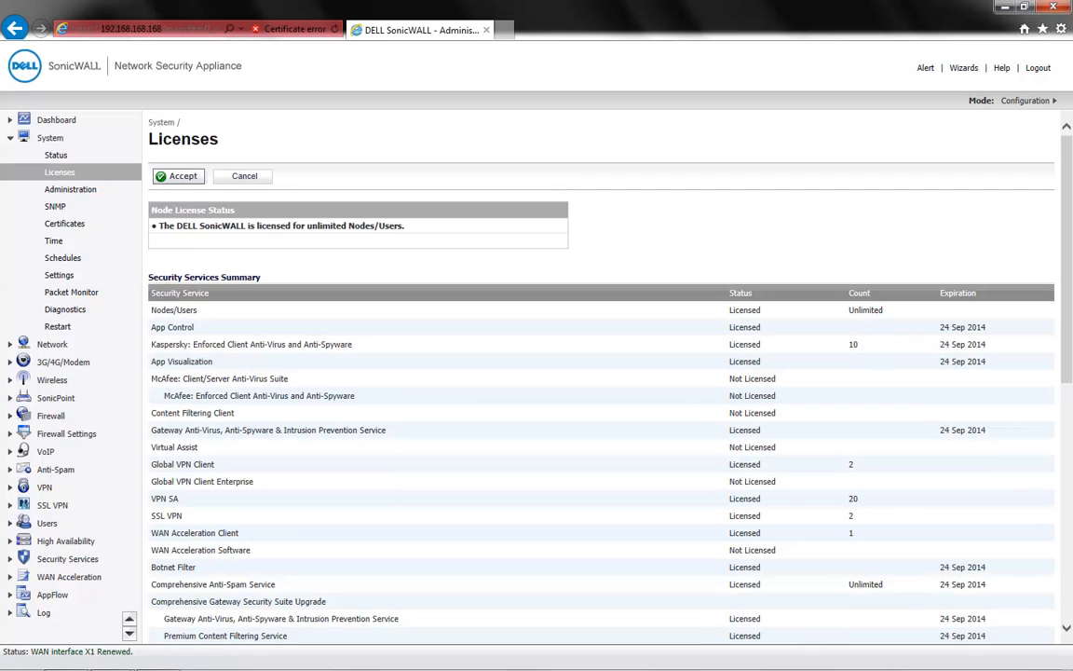
drag(762, 327, 729, 327)
click(727, 328)
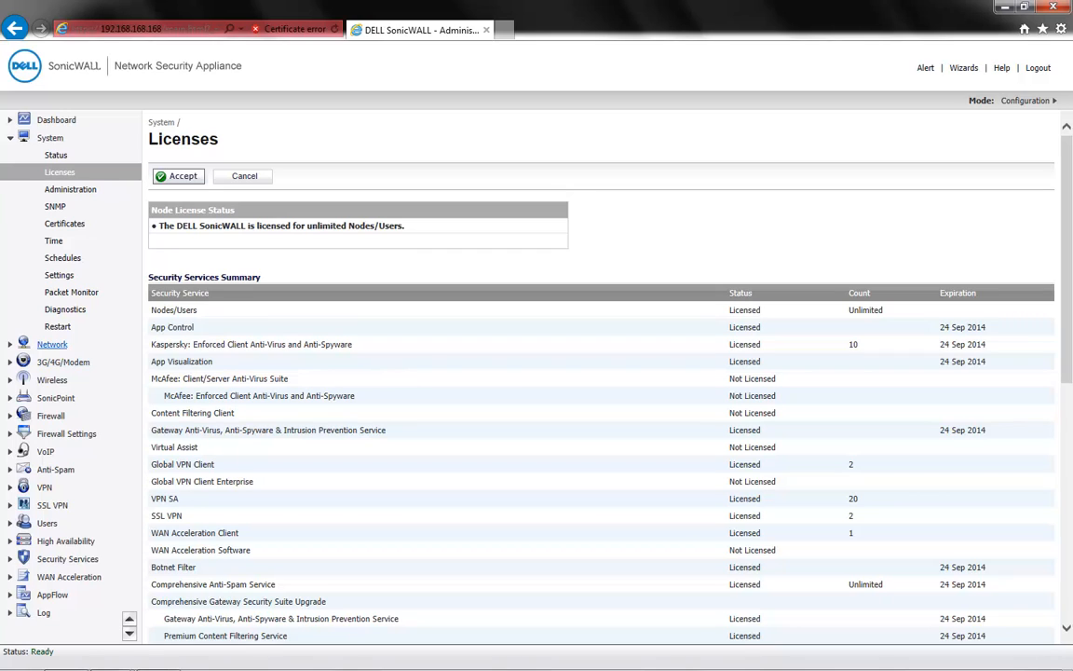
Check App Control for the LAN and WAN network zones, and view the WLAN zone's general settings without changing them.
click(52, 344)
click(55, 224)
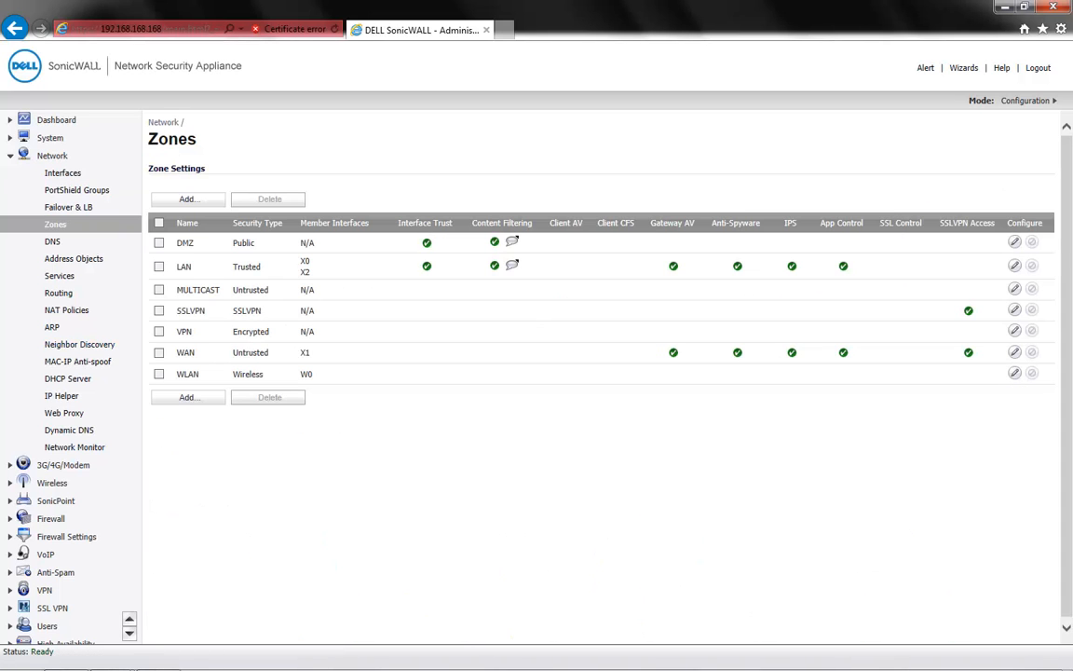
double_click(843, 267)
click(843, 266)
double_click(843, 266)
double_click(843, 353)
click(844, 353)
click(1014, 373)
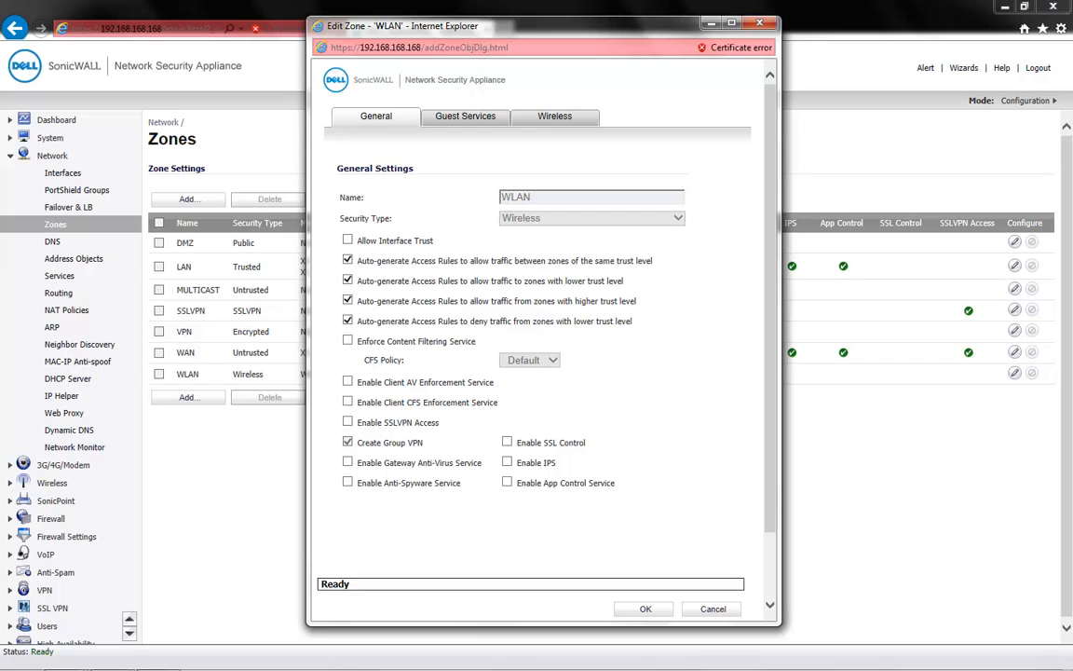
click(712, 609)
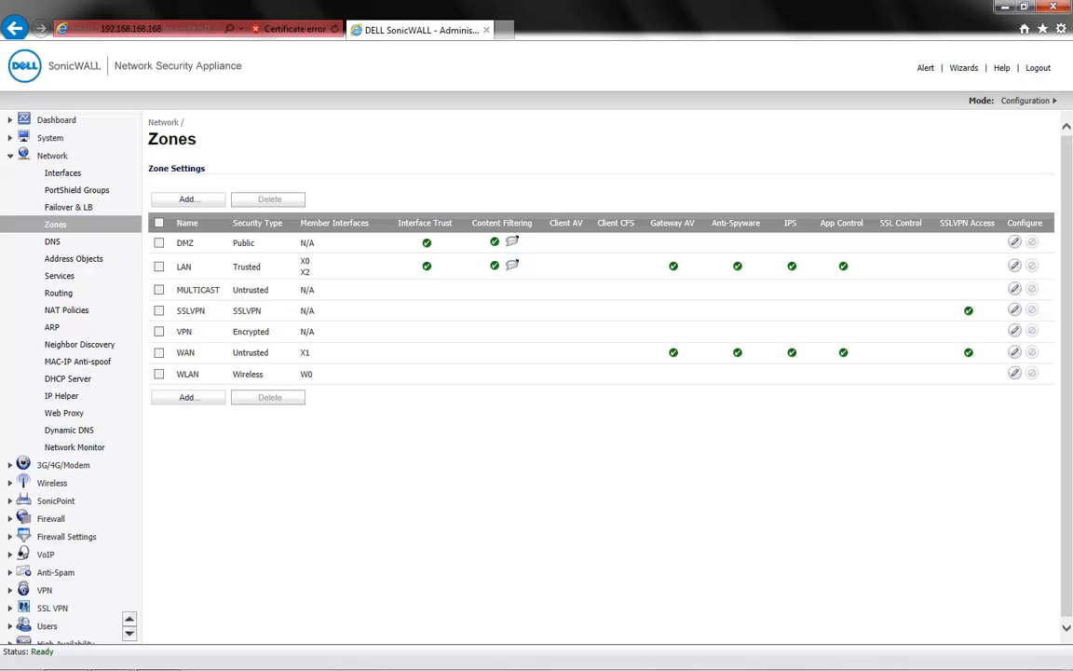
Enable App Control in the firewall's advanced App Control global settings and apply the change.
click(50, 518)
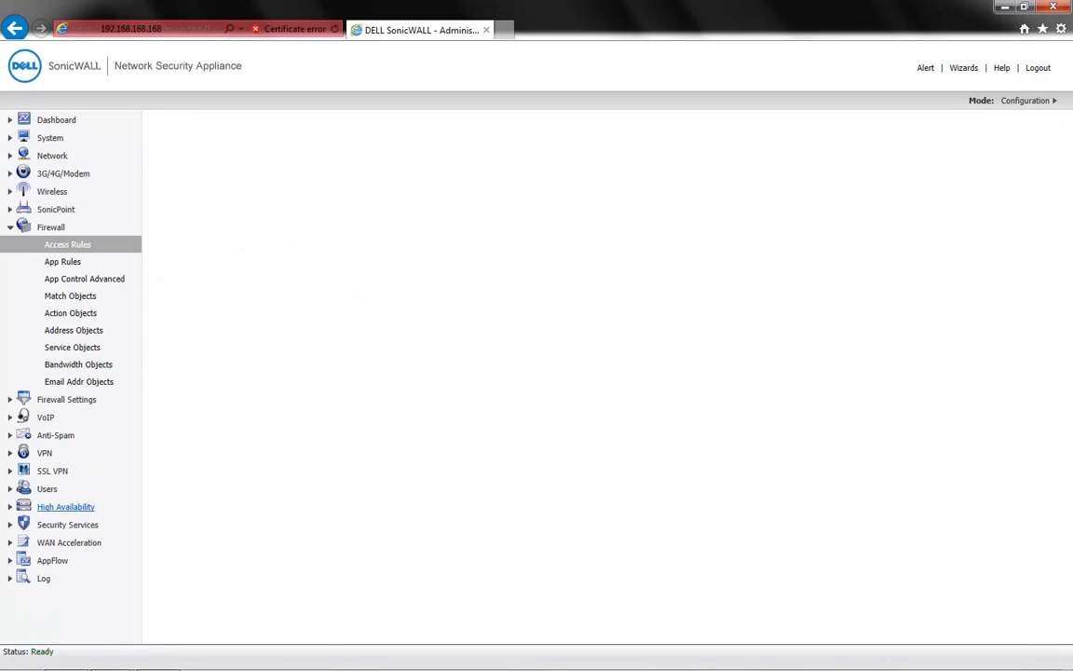
click(85, 279)
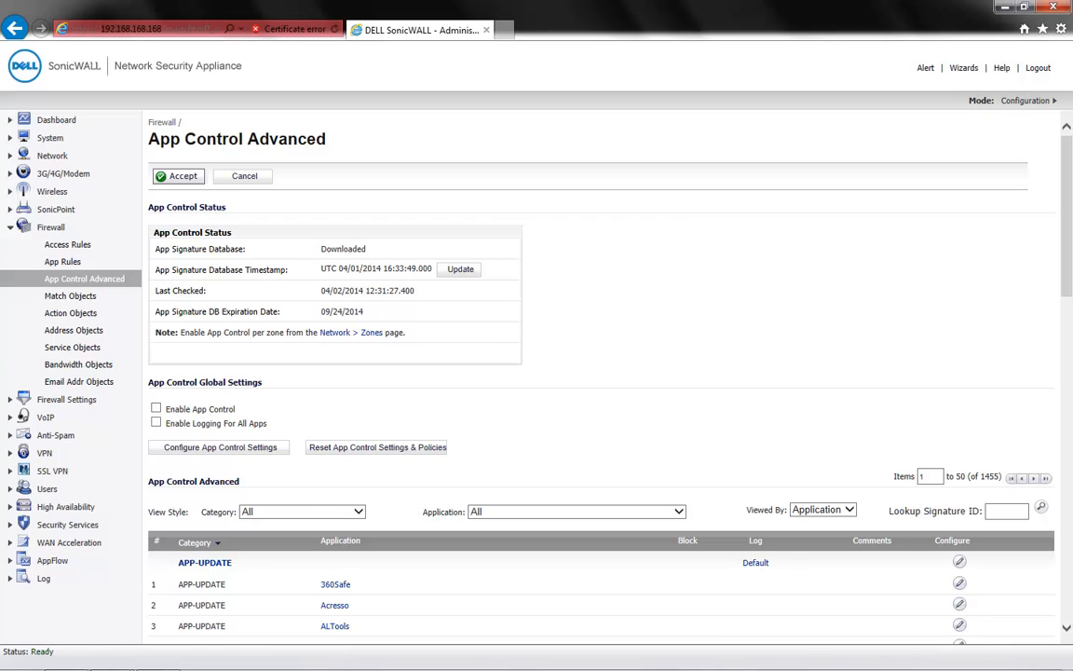
click(156, 409)
click(178, 176)
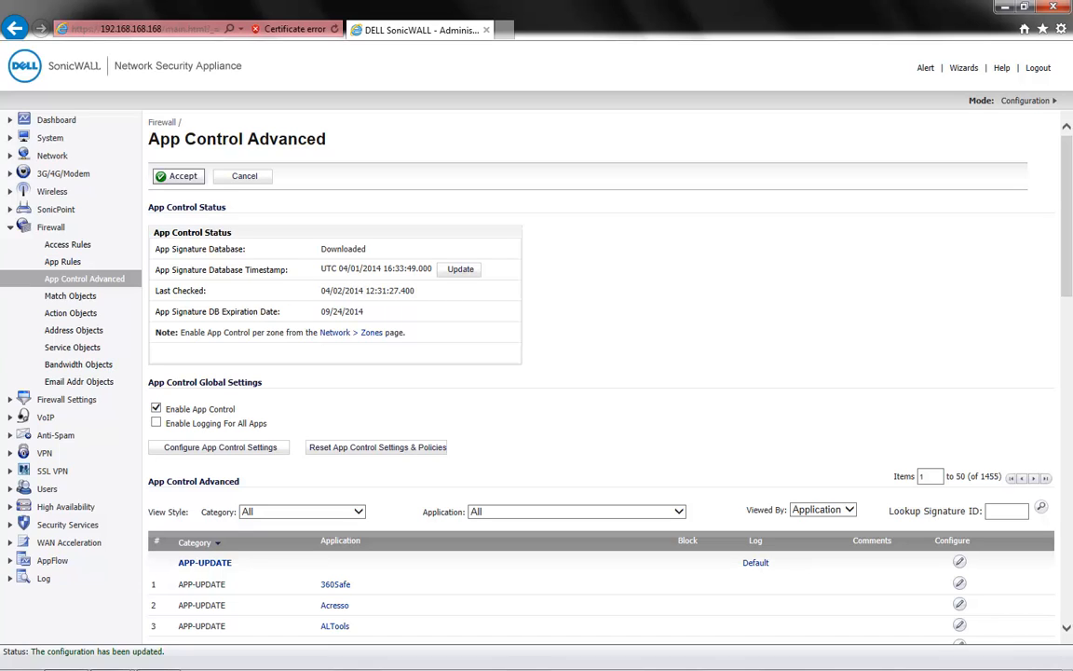
Keep the App Control list viewed by Application and filter it to the SOCIAL-NETWORKING category.
click(850, 510)
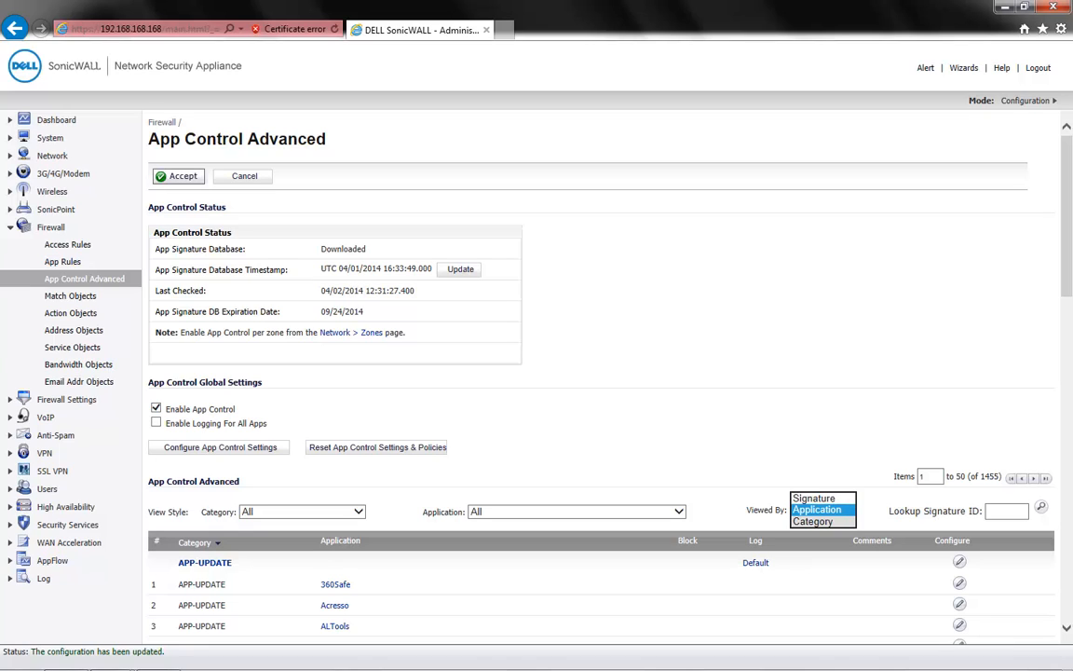
click(825, 509)
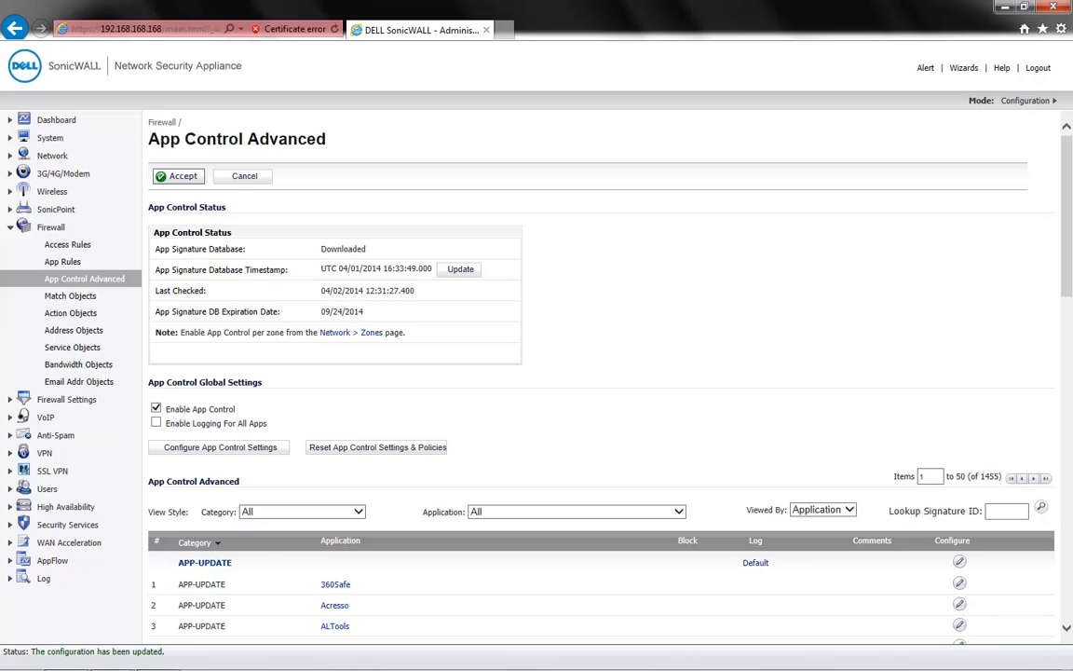
click(302, 512)
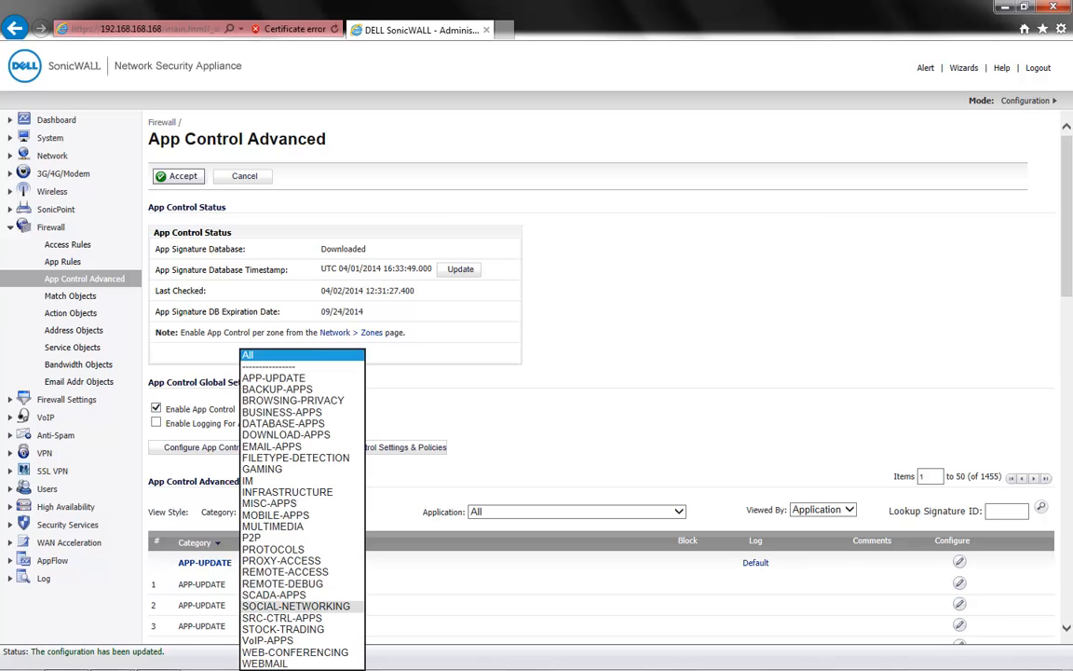
click(297, 607)
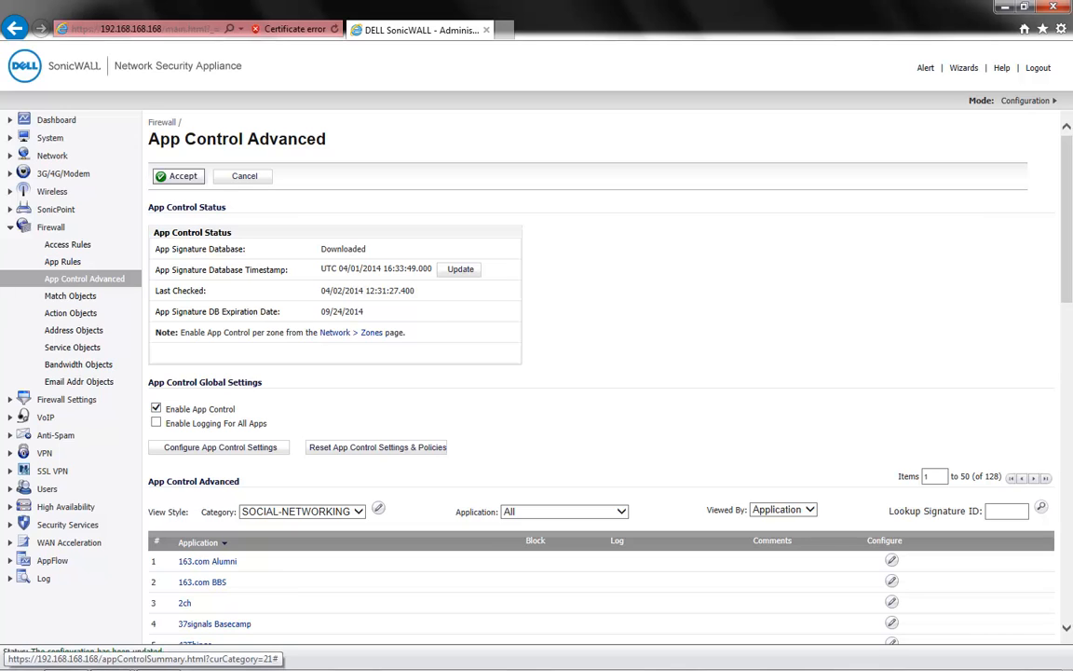
Set Block to Enable for the whole SOCIAL-NETWORKING category and review the block marks in its application list.
click(378, 507)
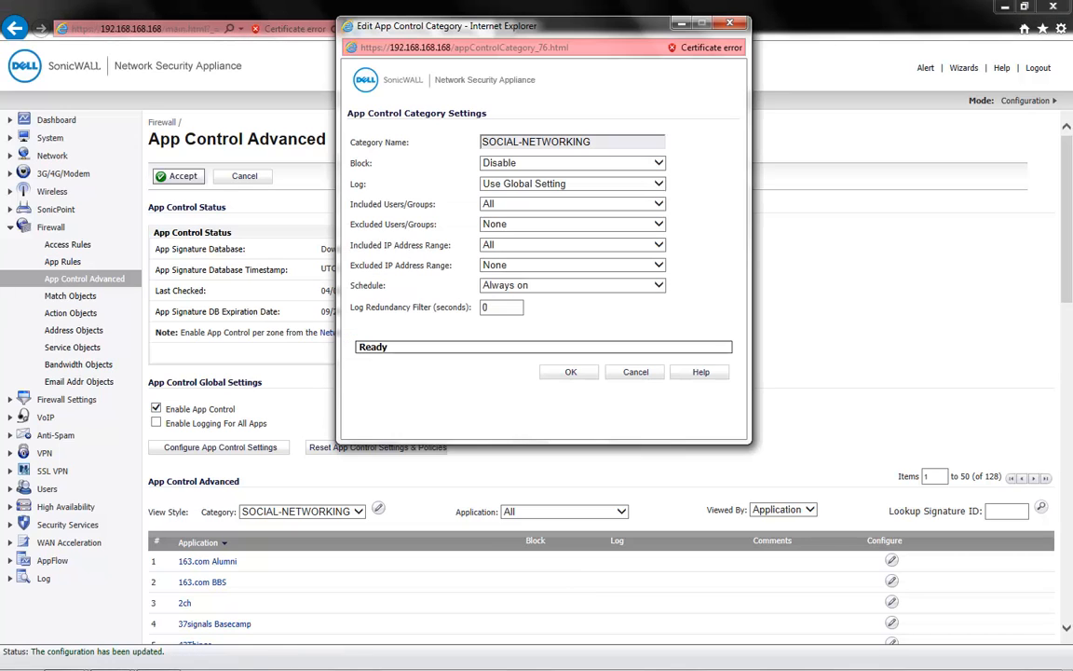
click(572, 163)
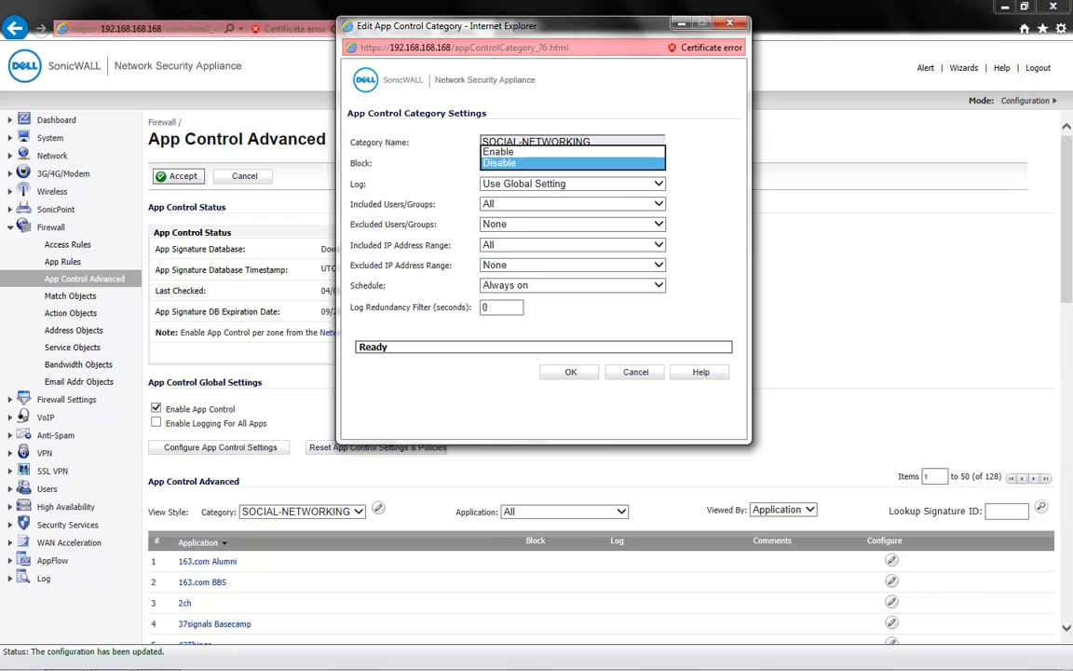
click(559, 151)
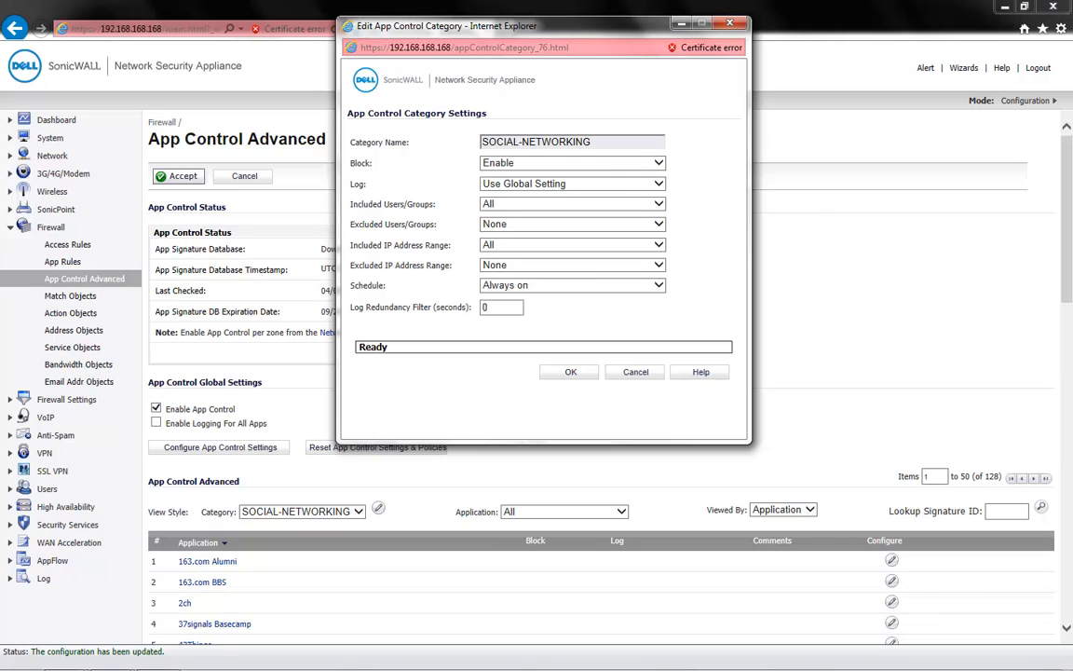
click(569, 372)
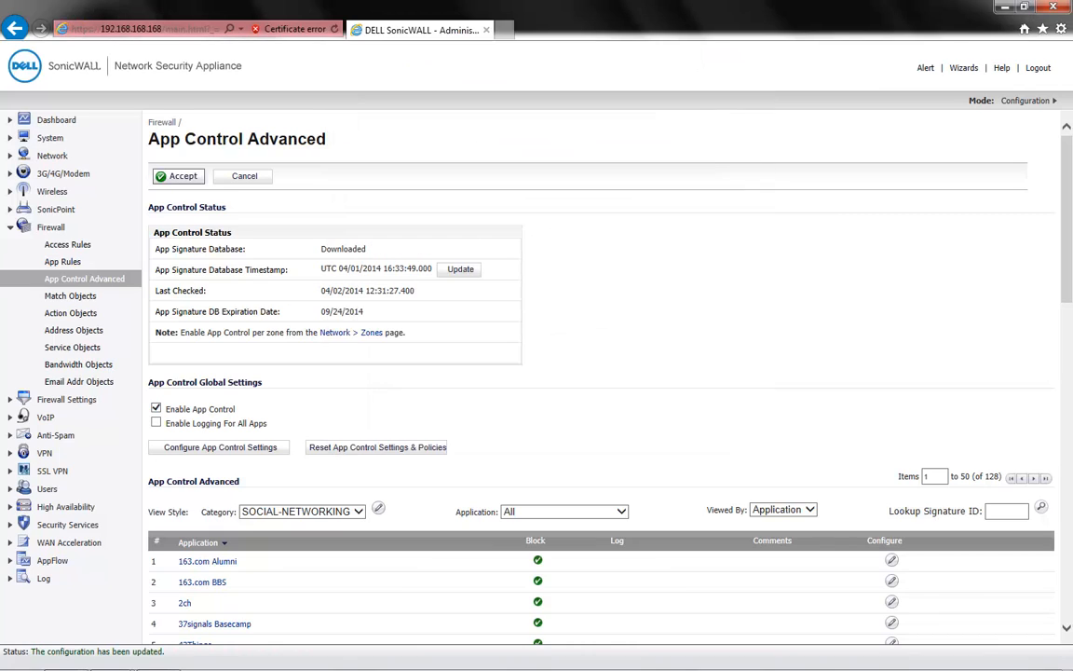
scroll(601, 377, down, 1)
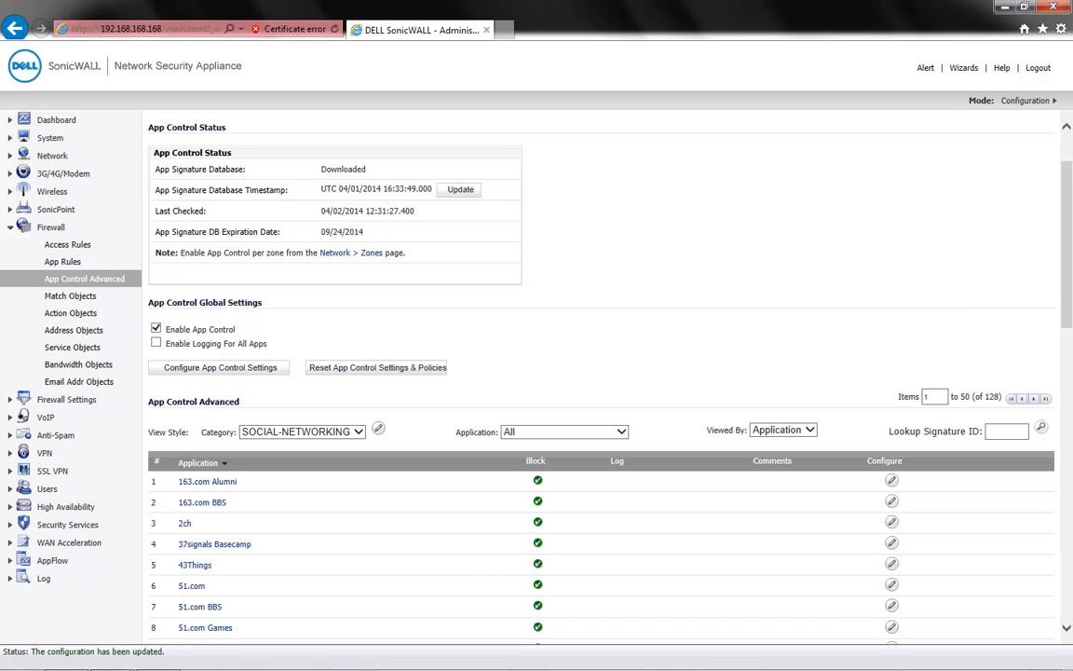
scroll(600, 377, down, 1)
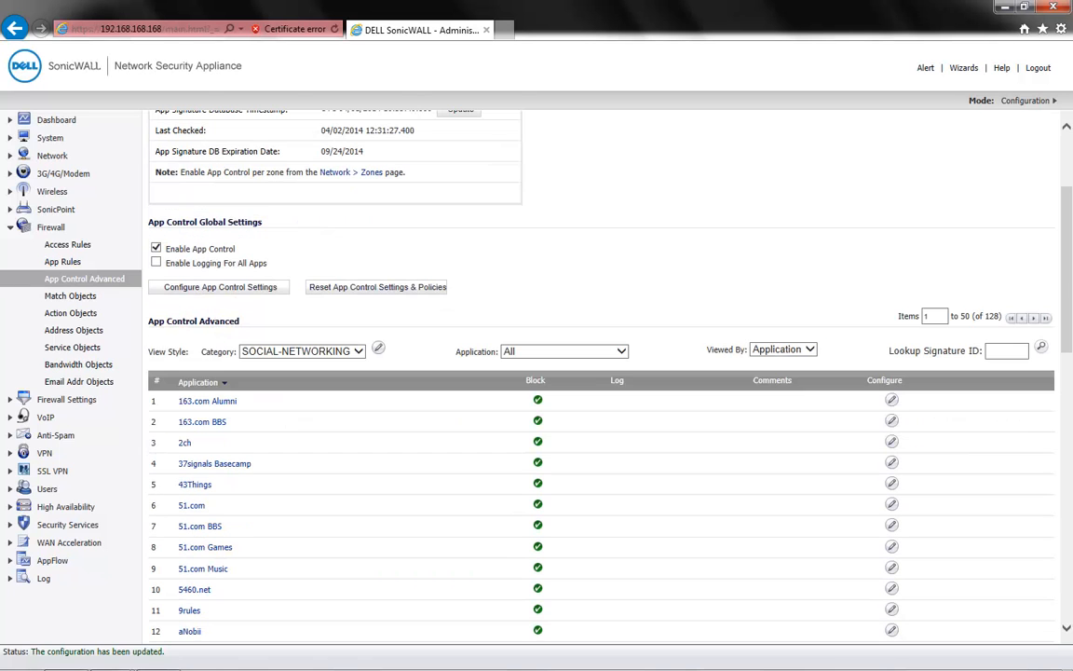
scroll(600, 377, down, 9)
scroll(601, 377, up, 10)
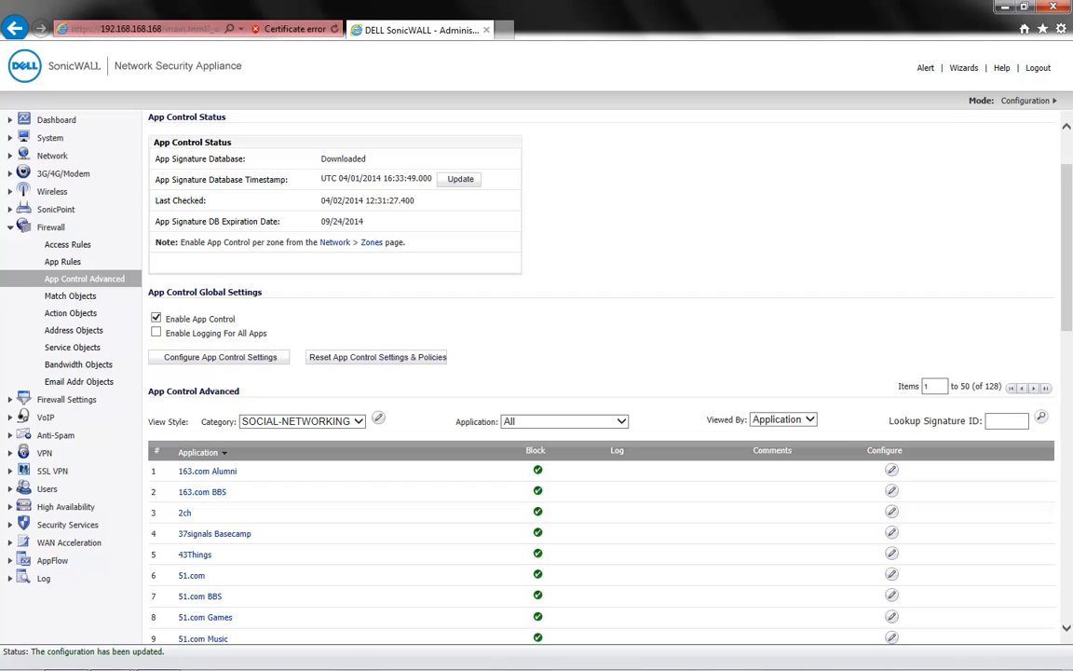
Set Block back to Disable for the SOCIAL-NETWORKING category.
click(378, 419)
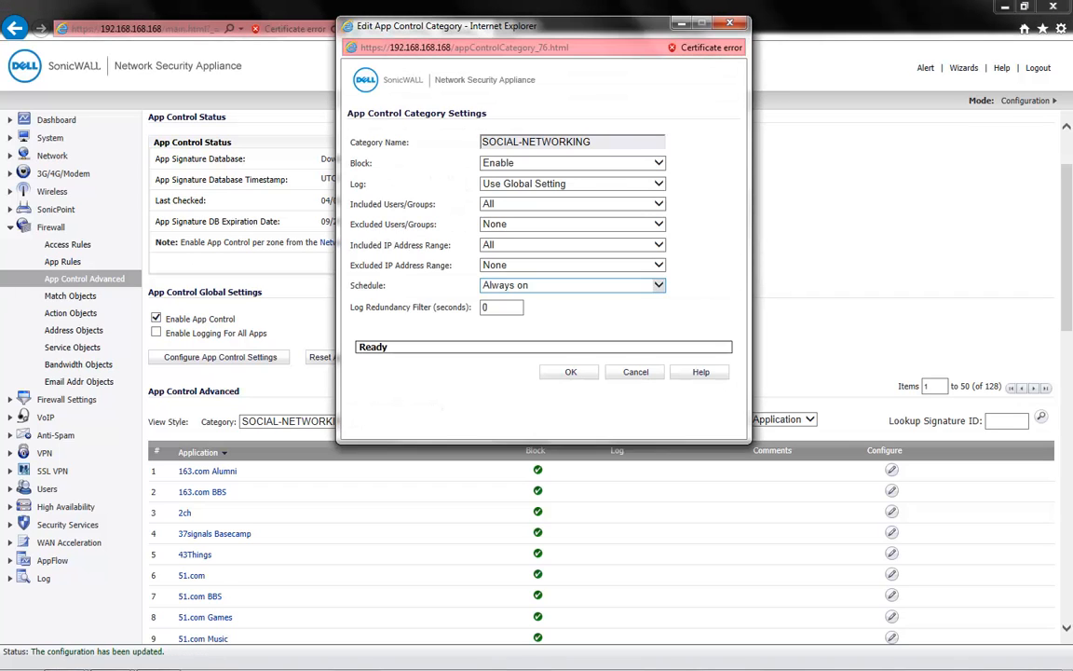
click(593, 164)
click(499, 174)
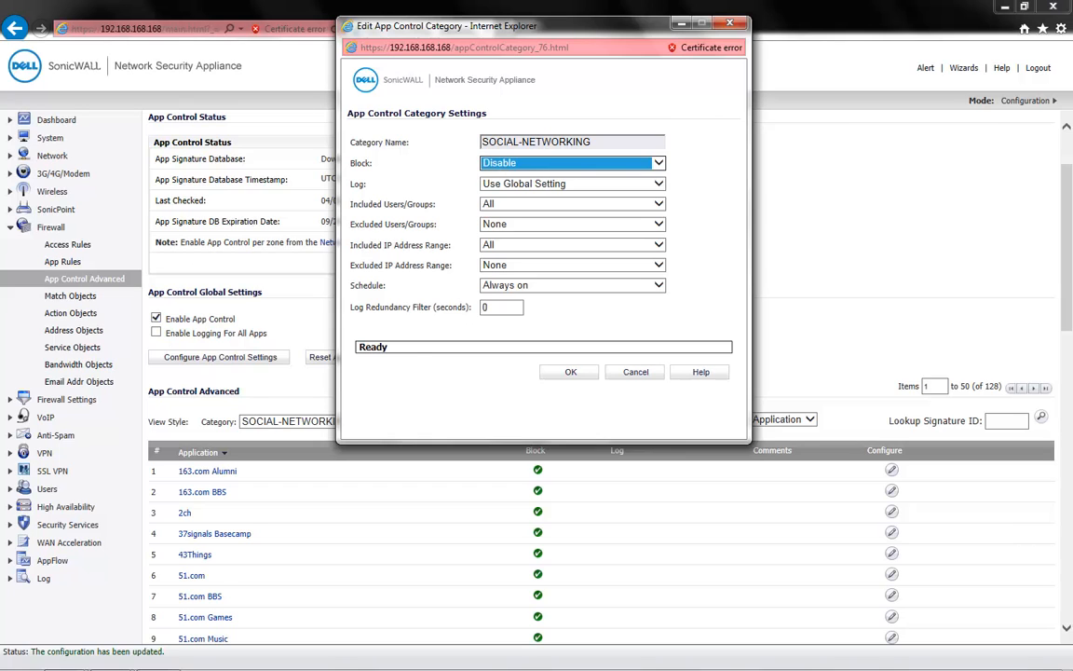
click(571, 372)
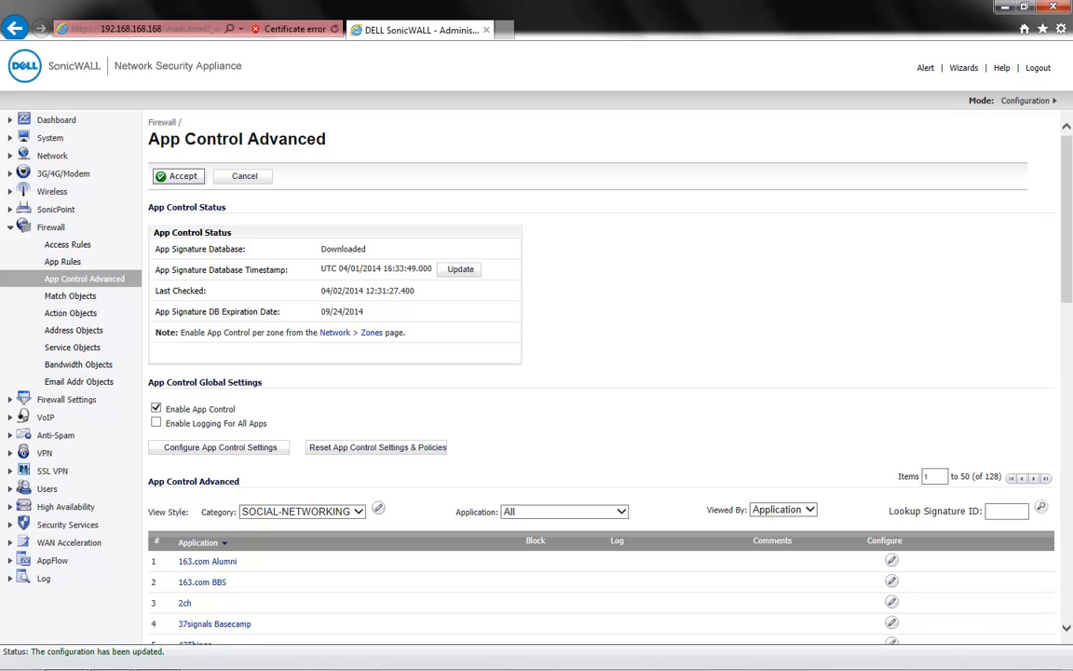
Filter the SOCIAL-NETWORKING applications to Facebook and set Block to Enable for that application.
scroll(601, 373, down, 4)
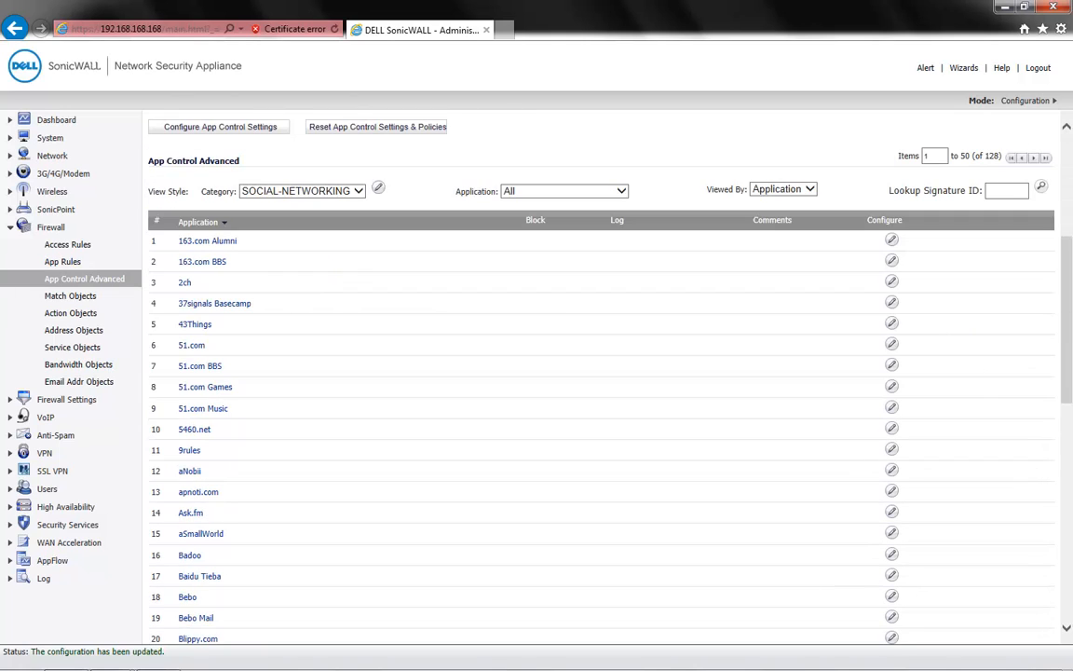
click(562, 191)
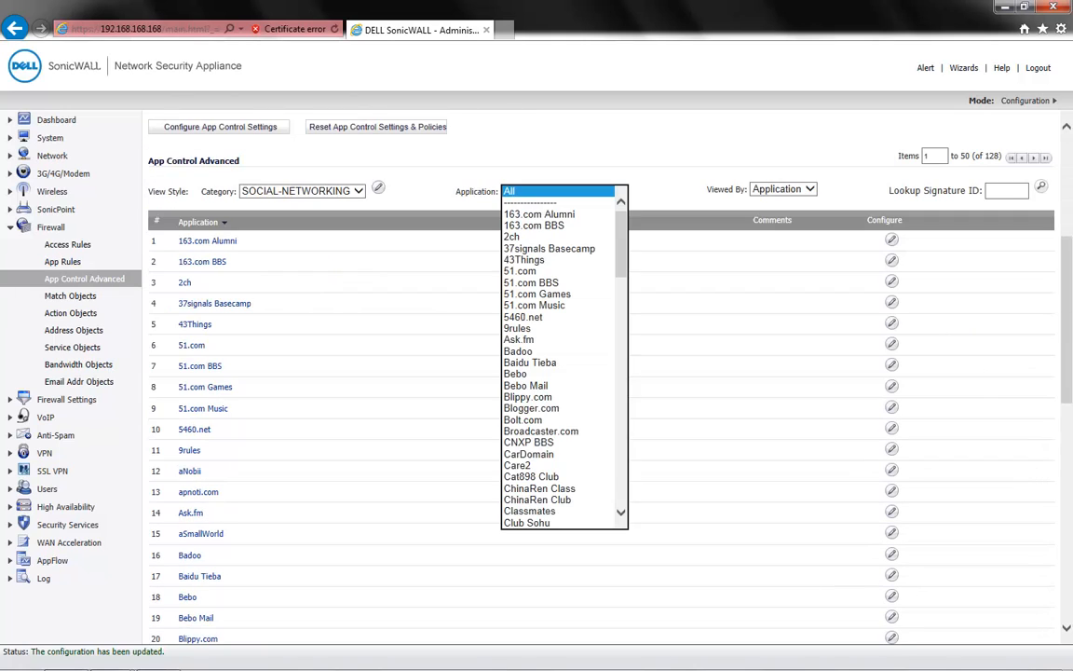
drag(620, 244, 620, 293)
click(527, 362)
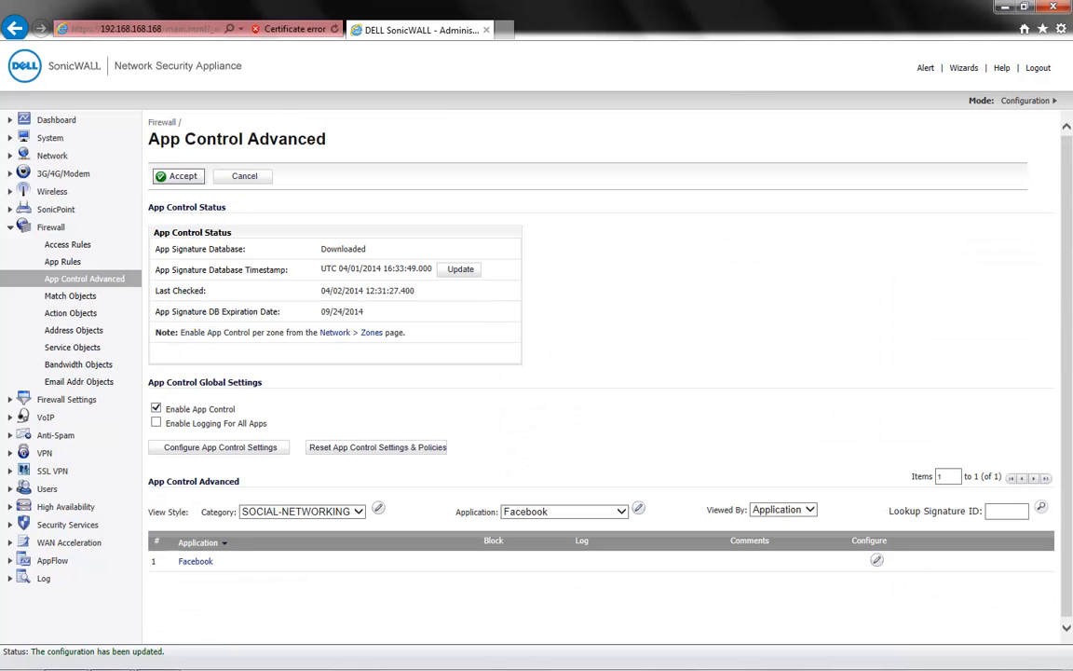
click(638, 508)
click(572, 186)
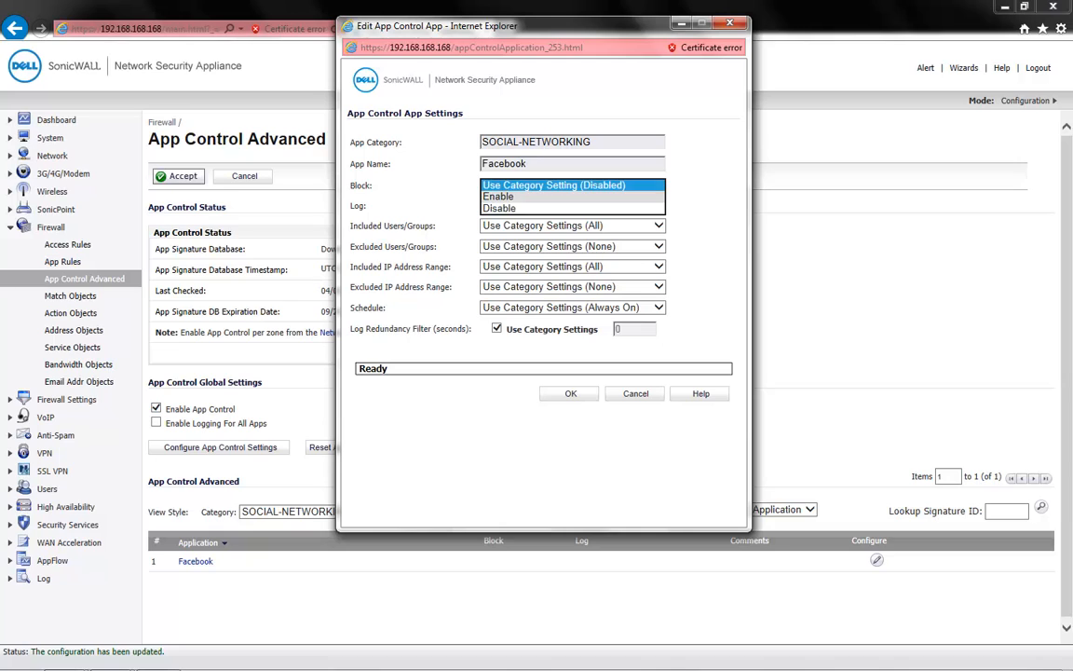
click(559, 196)
click(570, 393)
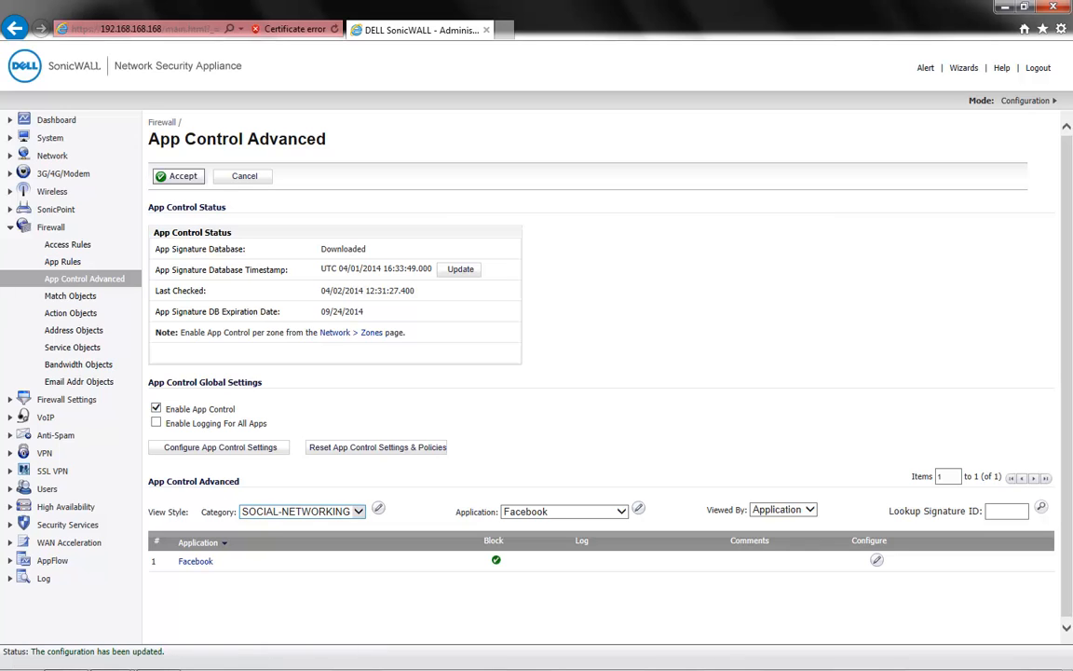
click(303, 511)
click(200, 594)
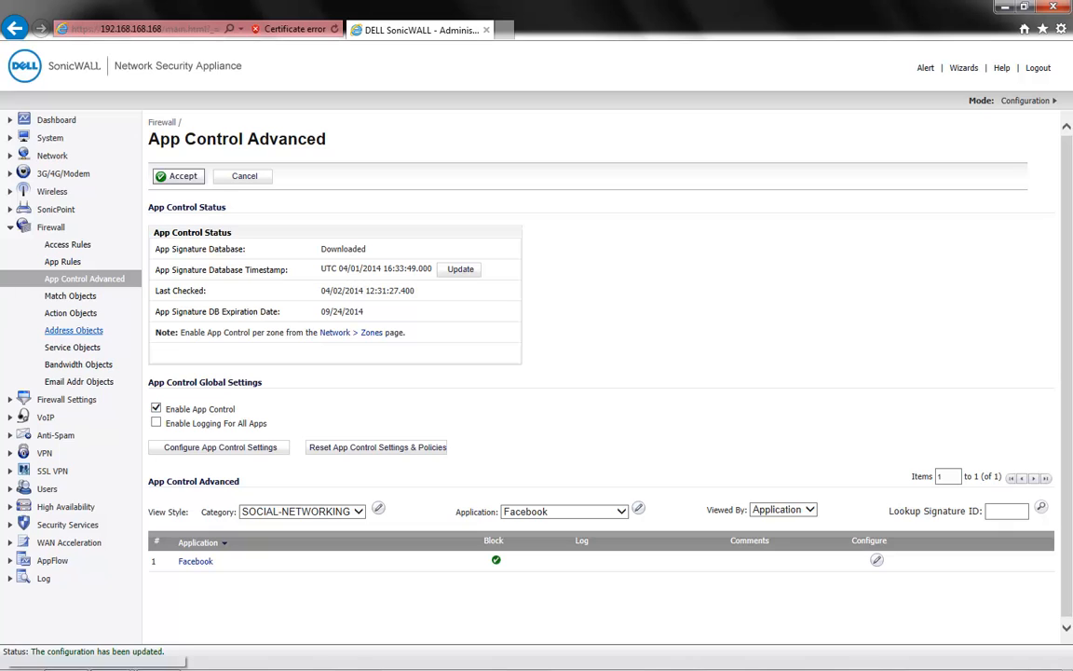
Show the firewall's custom address objects and start a new one named Exclude, with the type Range.
click(74, 330)
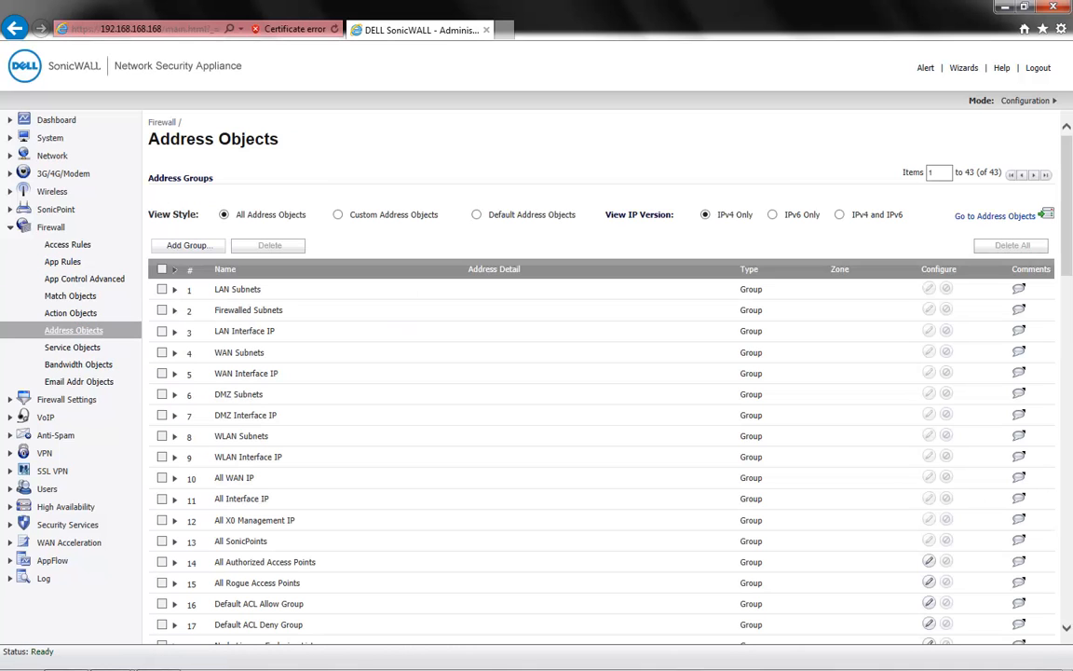
click(337, 215)
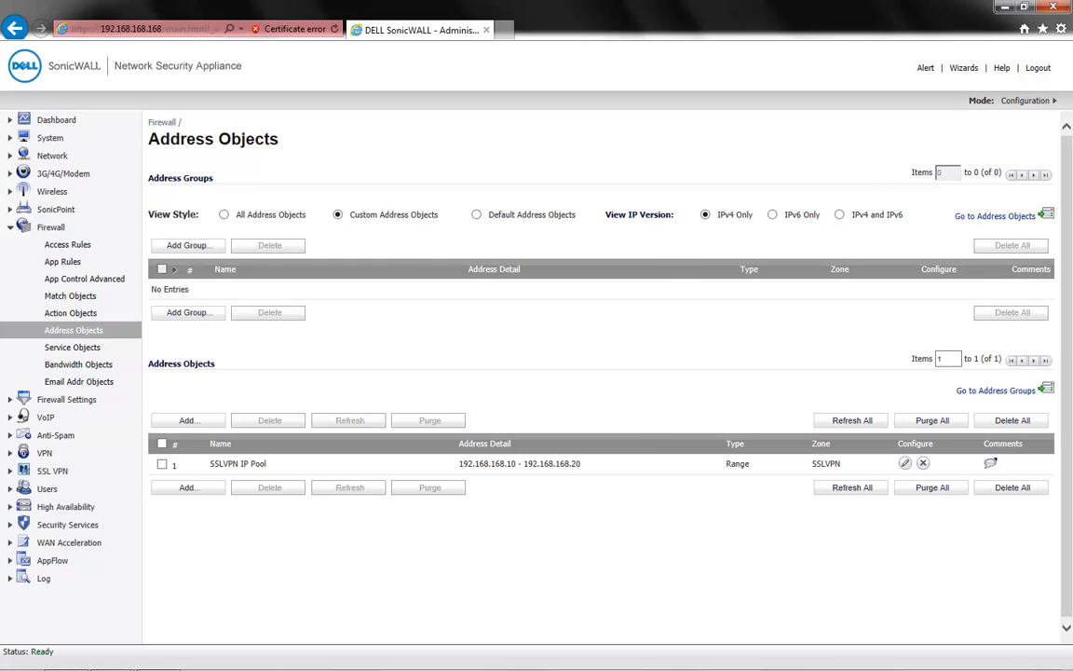
click(189, 420)
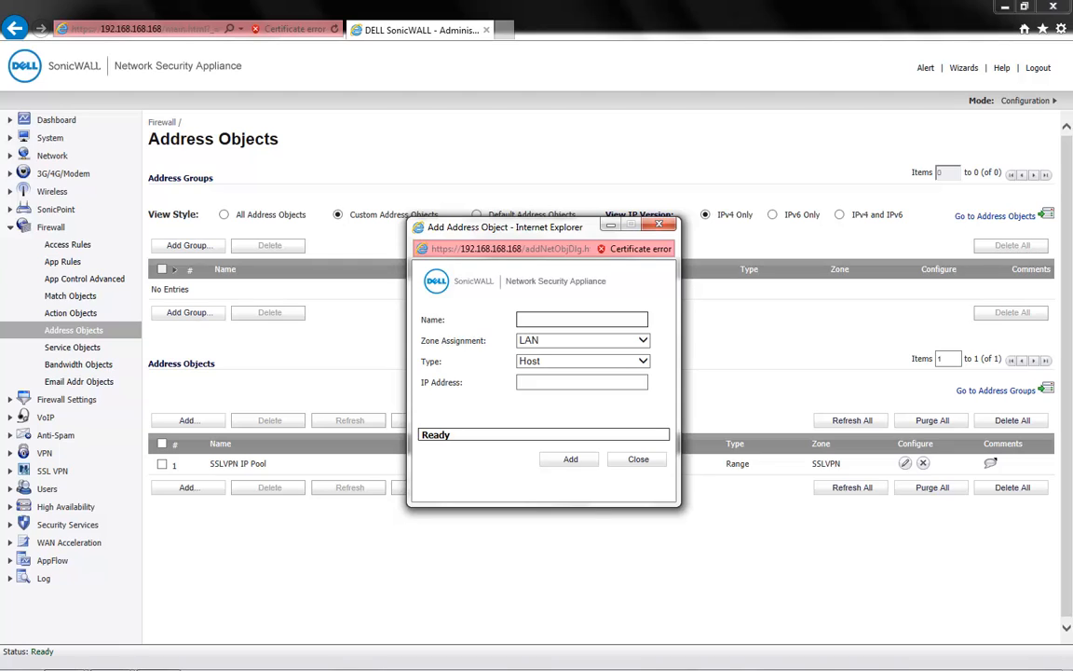
text(Exclude)
click(643, 360)
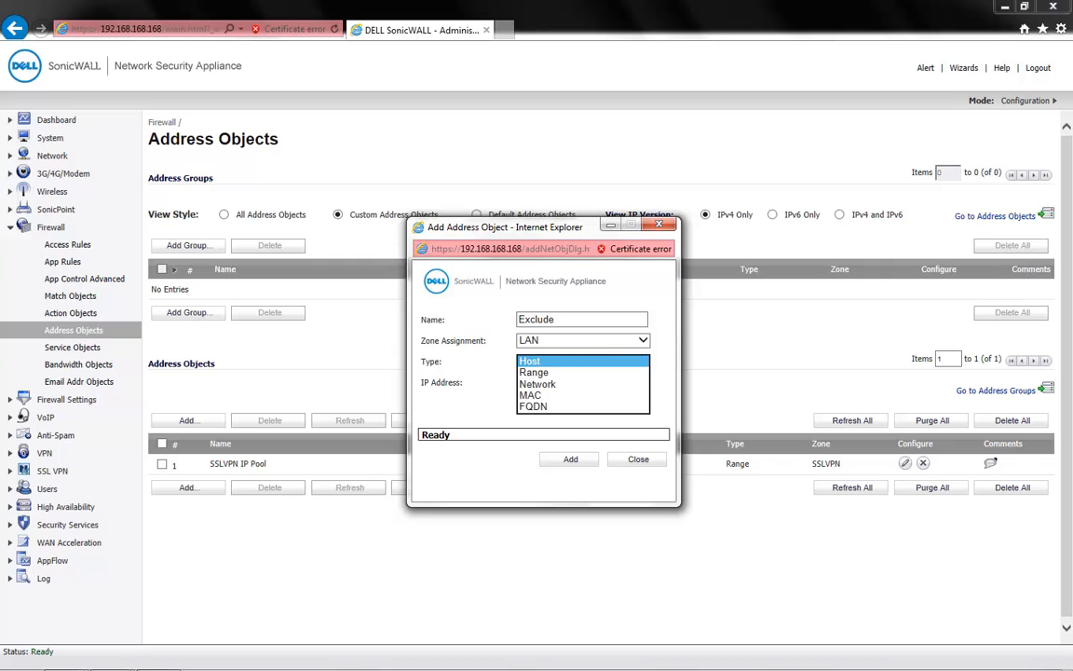
click(534, 372)
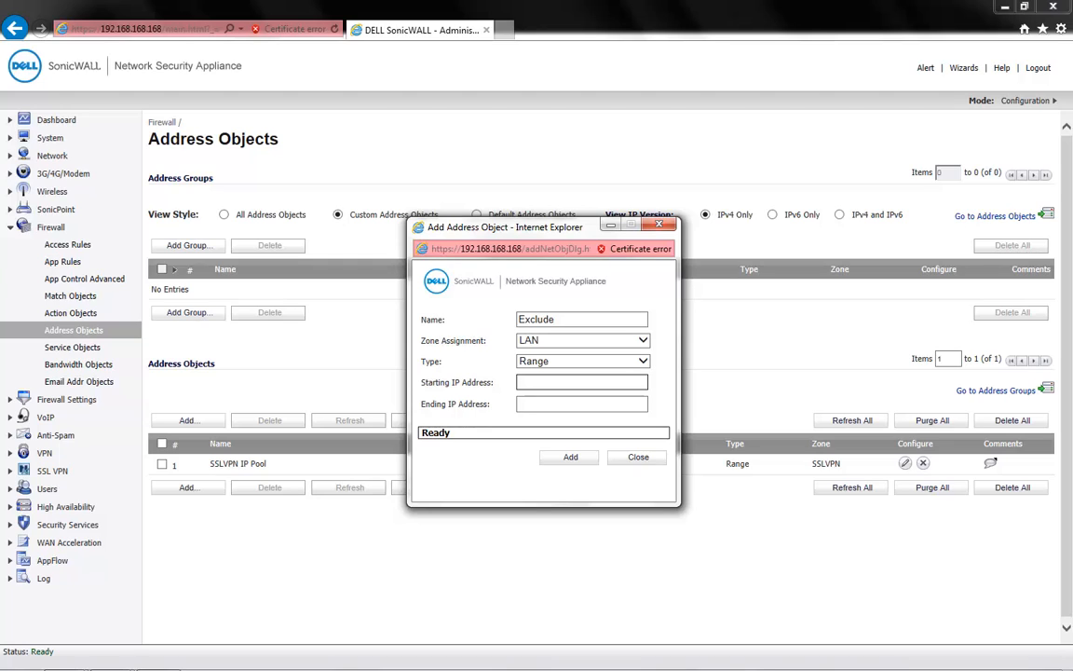
Set the Exclude object's address range from 192.168.168.10 to 192.168.168.20 and add it to the address objects.
text(192.168.168.10)
key(Tab)
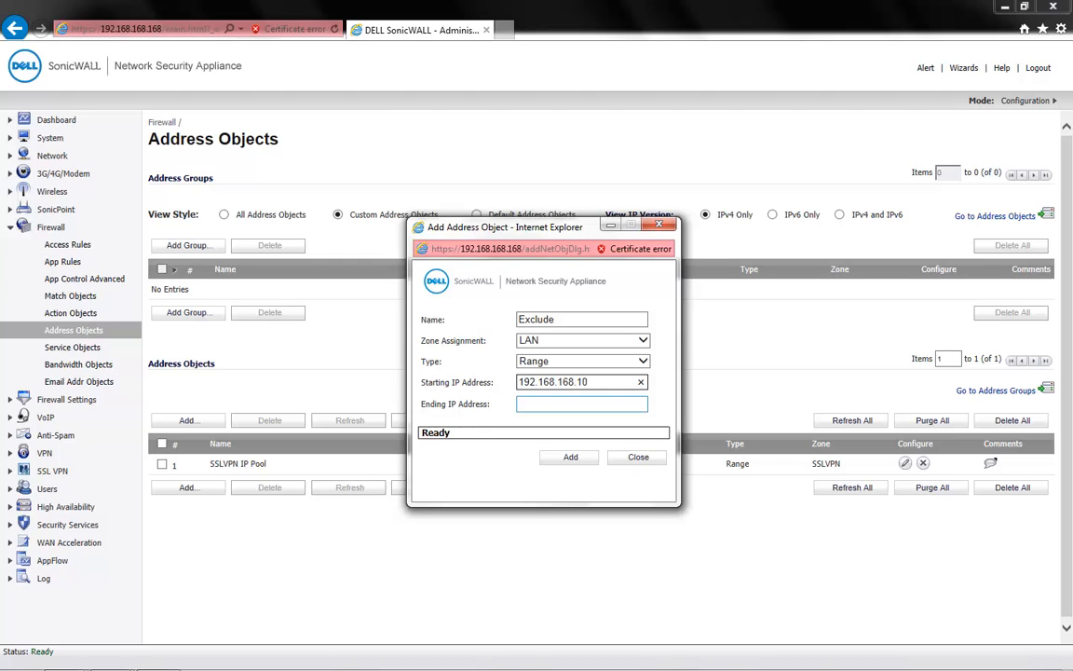
key(shift+Tab)
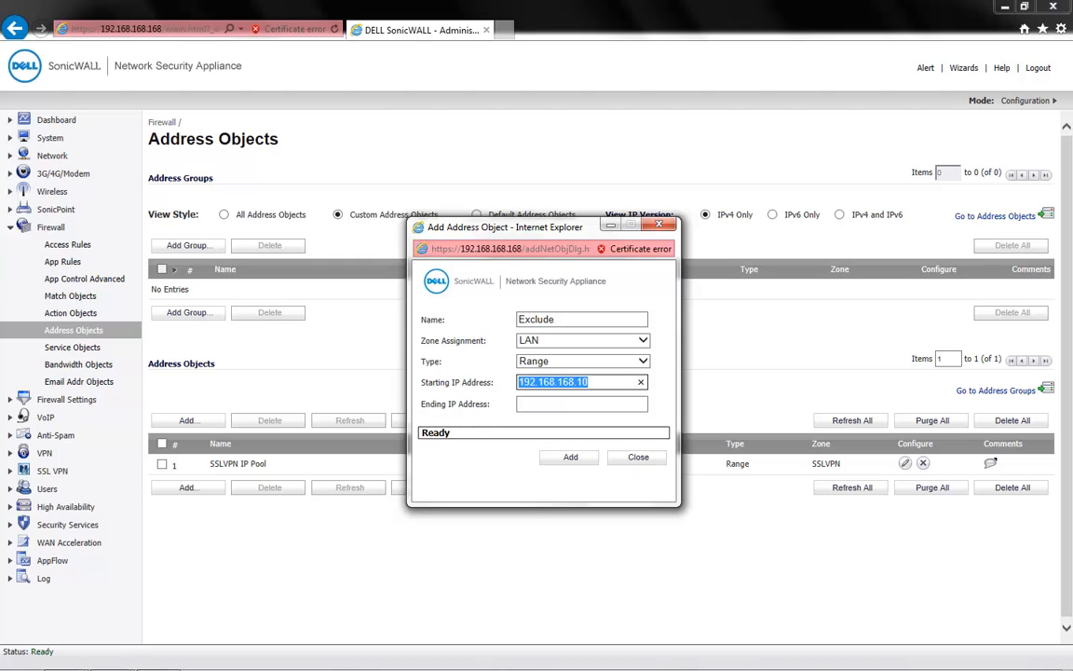
key(ctrl+c)
key(Tab)
key(ctrl+v)
key(BackSpace)
key(BackSpace)
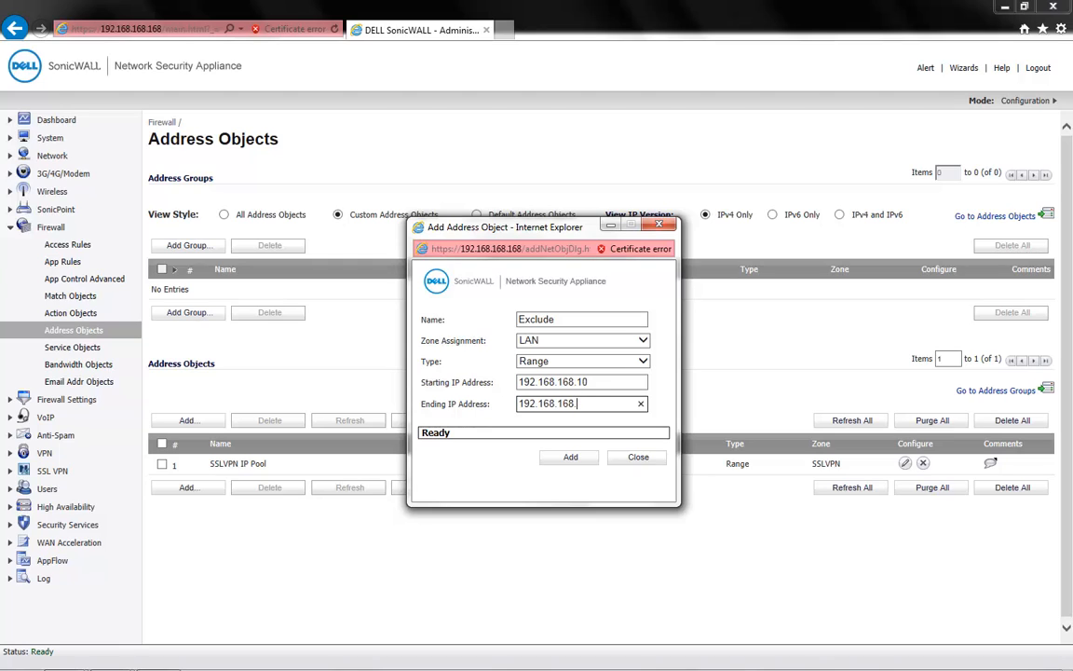
text(20)
key(Return)
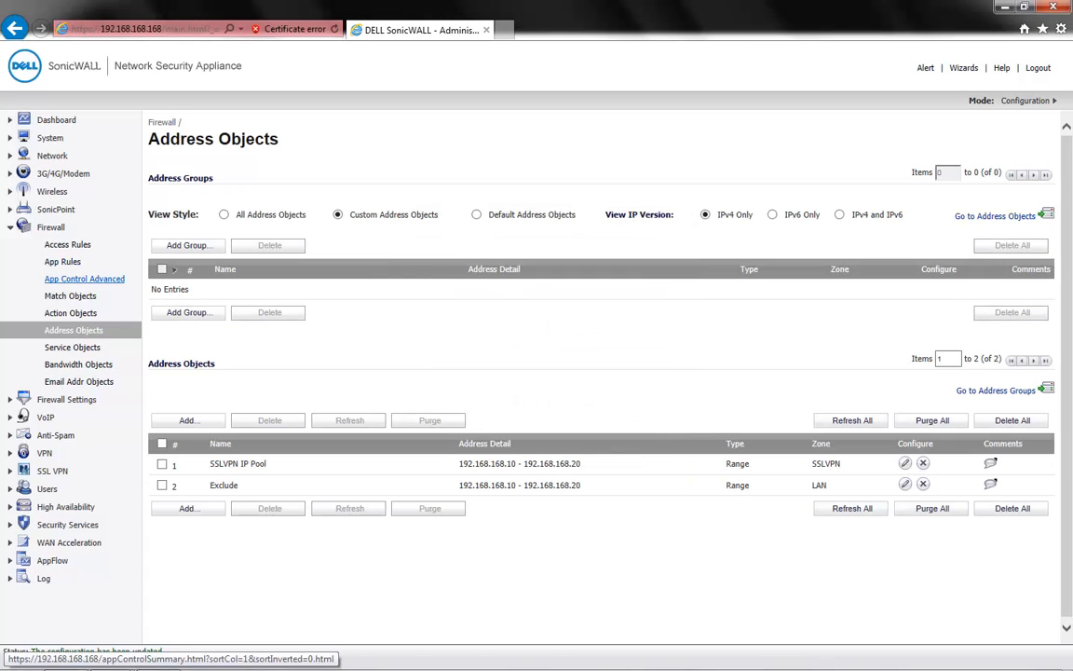
Go back to the advanced App Control settings and set Facebook's excluded IP address range to the Exclude object.
click(84, 279)
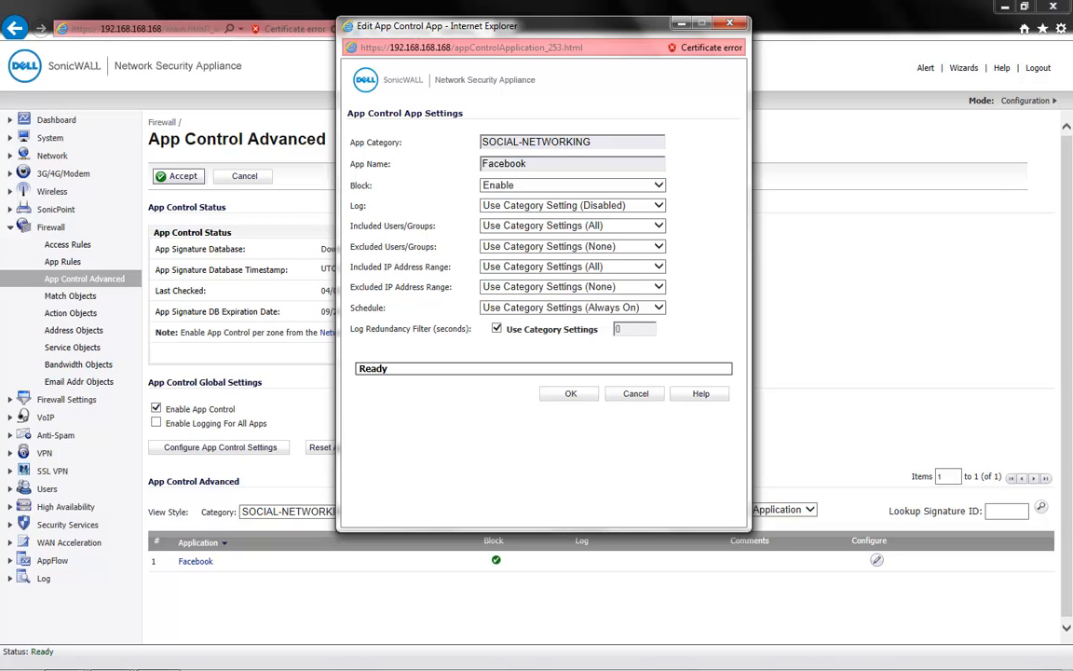
drag(349, 287, 459, 302)
click(455, 289)
click(658, 286)
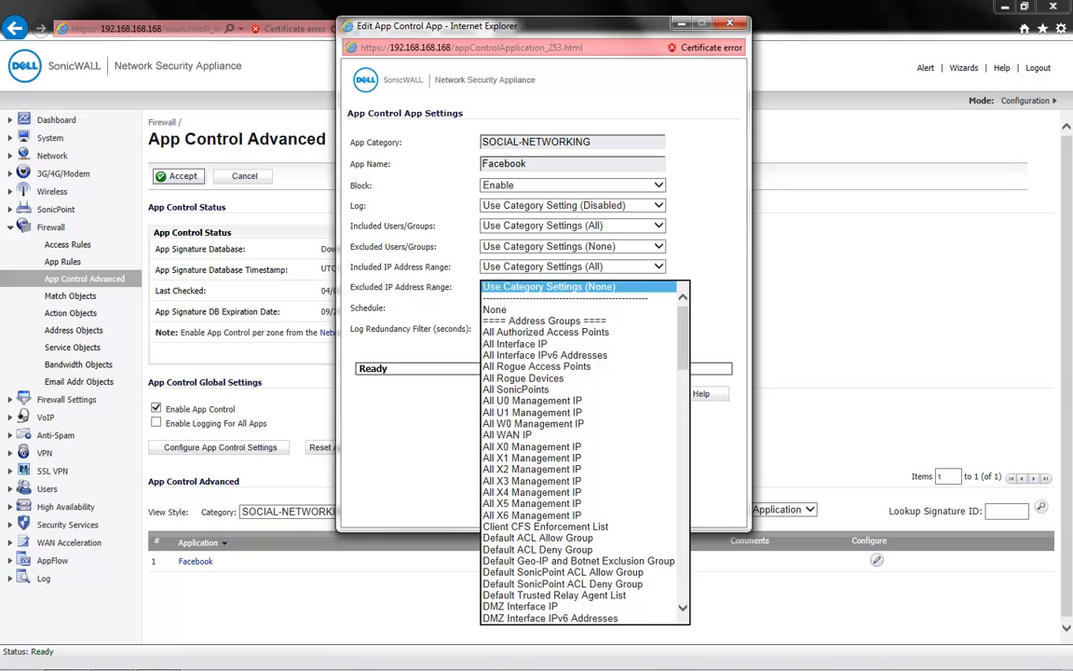
key(e)
key(e)
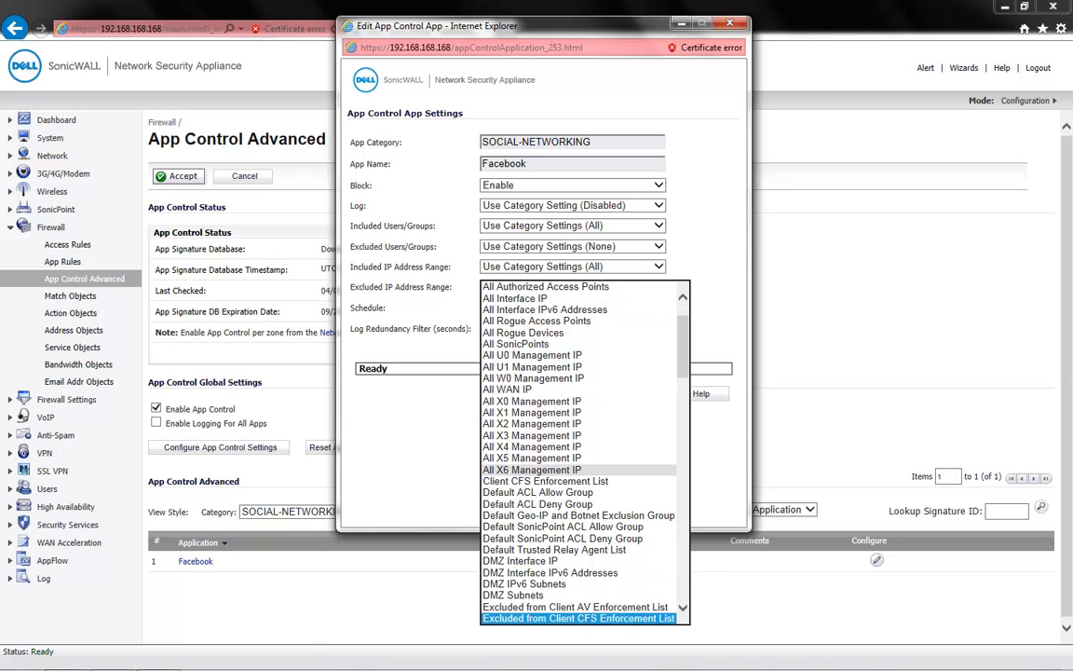
key(Return)
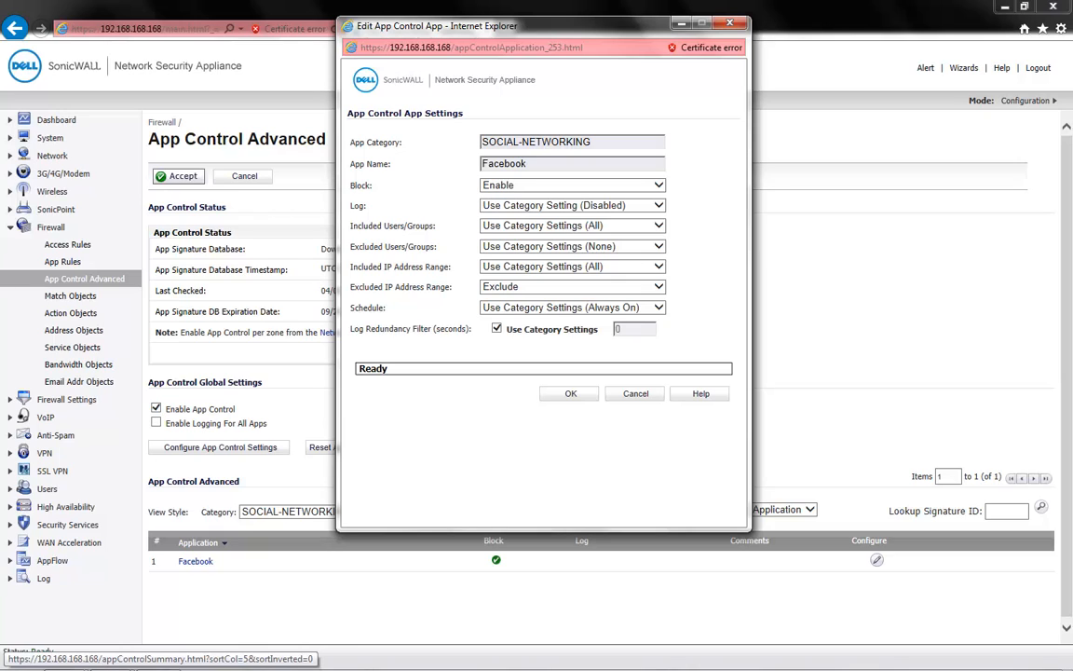
drag(350, 225, 434, 227)
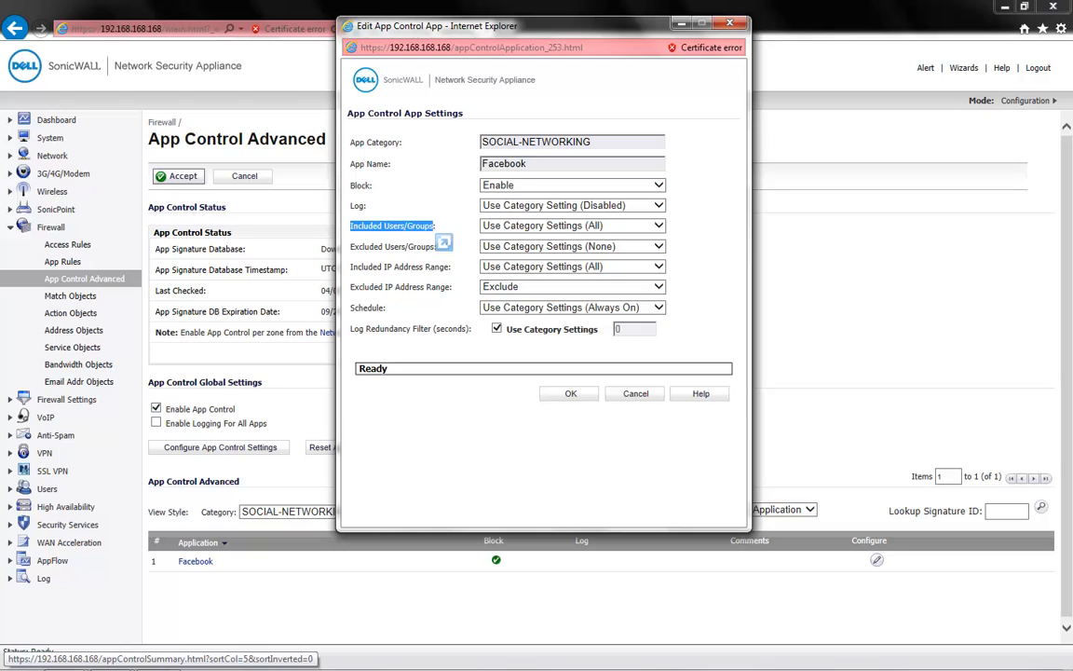
drag(350, 247, 406, 247)
click(407, 249)
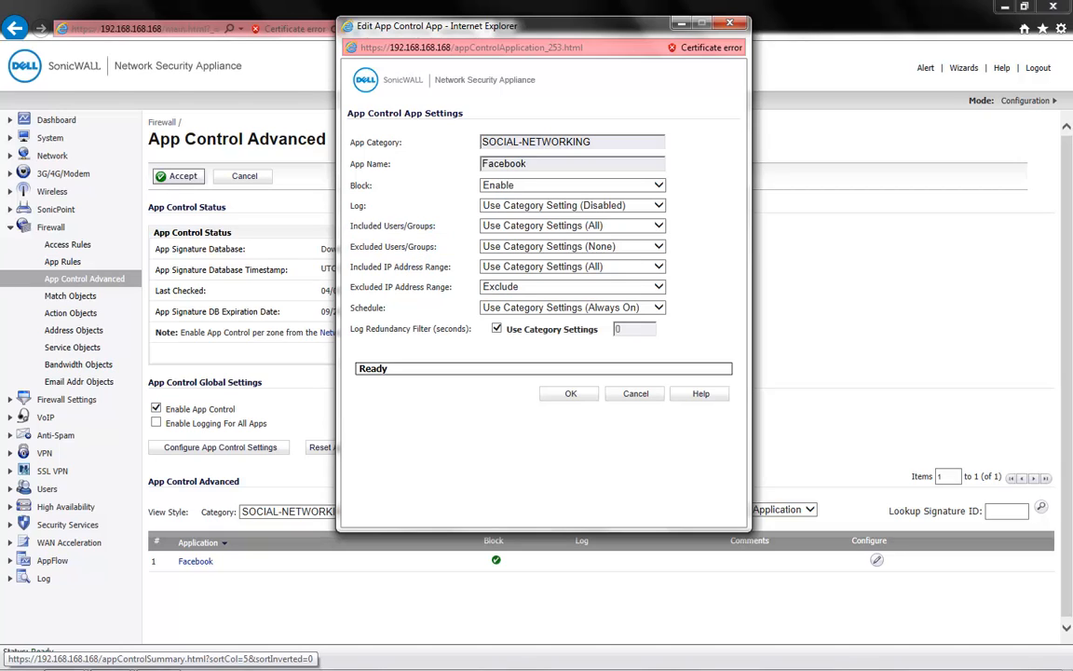